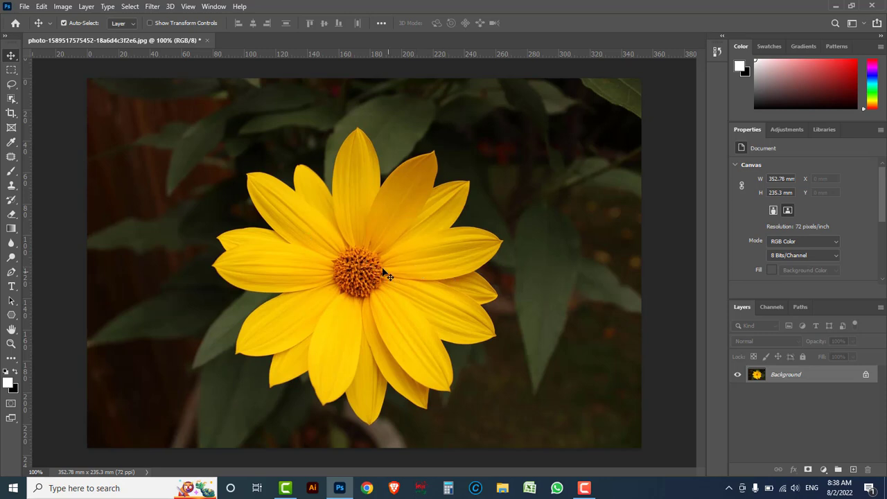
- Select the flower by boxing it with the Object Selection Tool
left_click(12, 100)
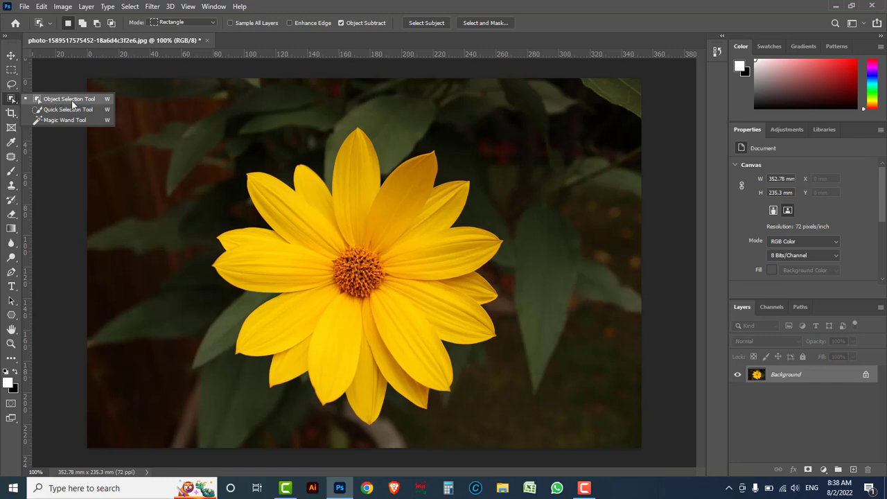
left_click(72, 100)
left_click_drag(176, 113, 541, 431)
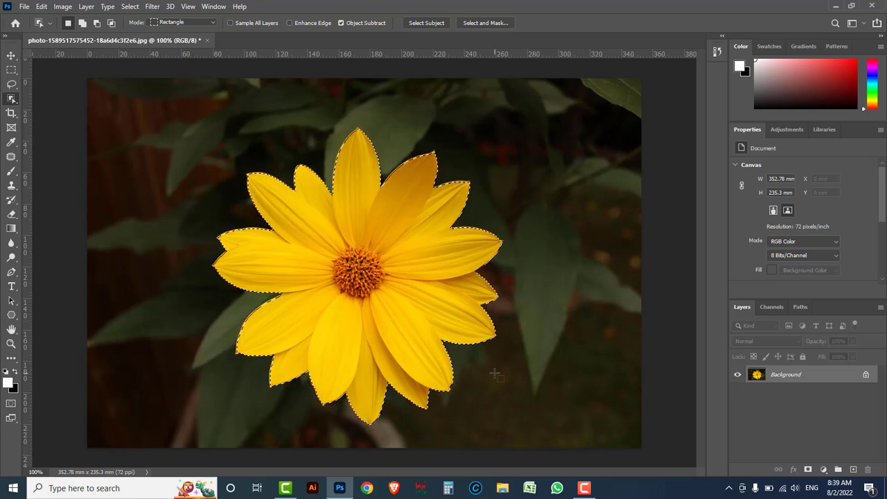
- Deselect the flower outline so no selection remains active
left_click(130, 7)
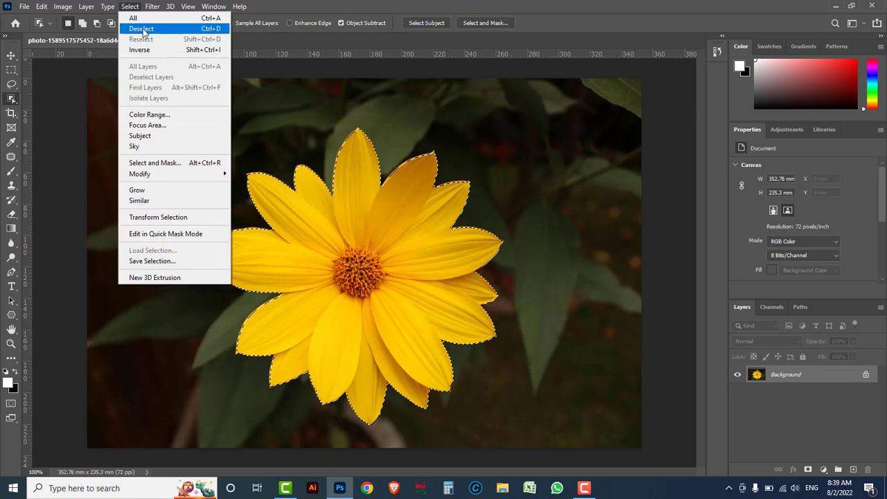
left_click(142, 27)
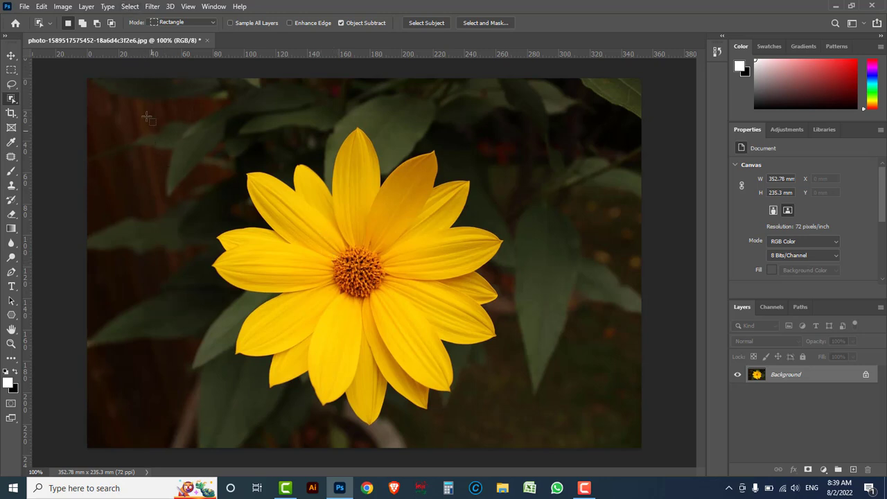
left_click(130, 9)
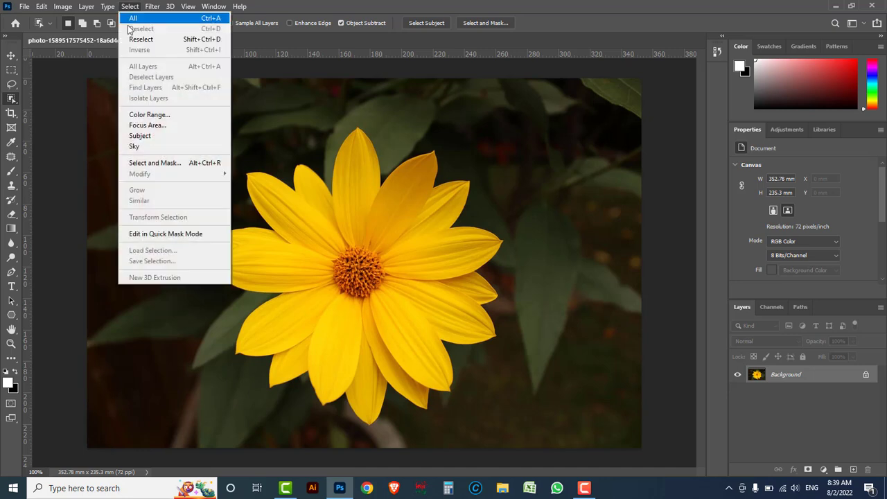
- In Color Range, sample the yellow petal shades and the flower centre colour
left_click(145, 115)
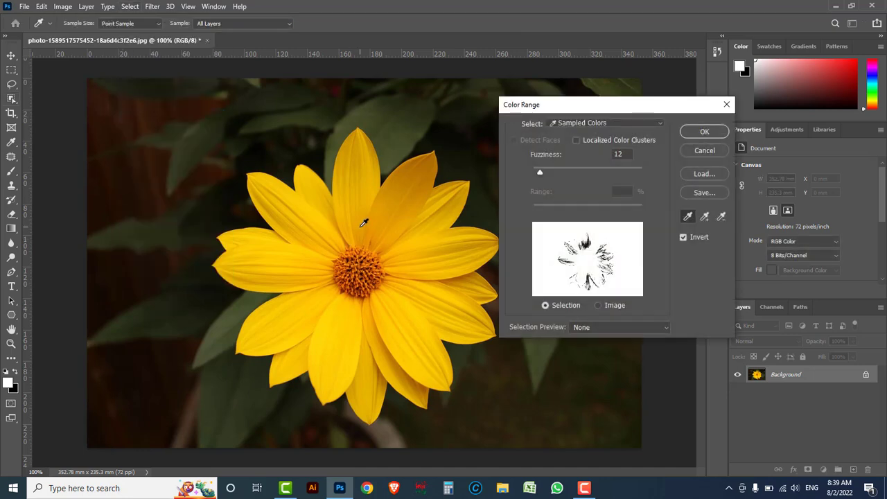
left_click(379, 228)
left_click(389, 218)
left_click(413, 259)
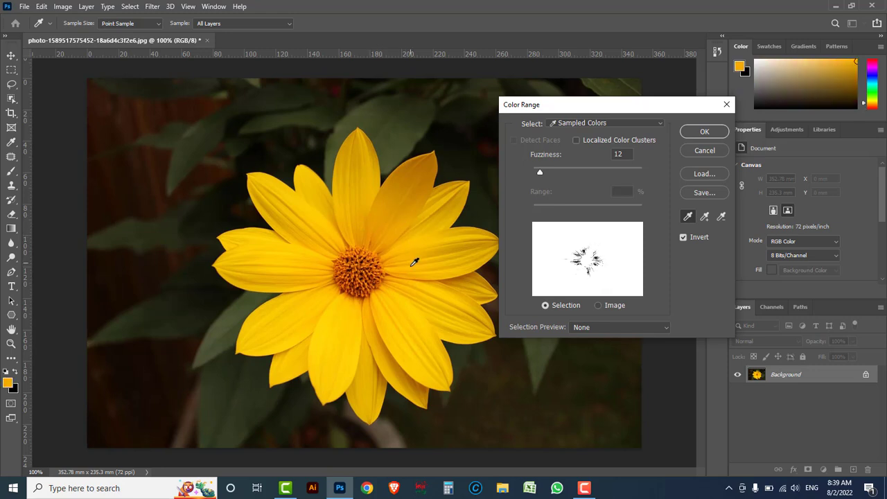
left_click(414, 277)
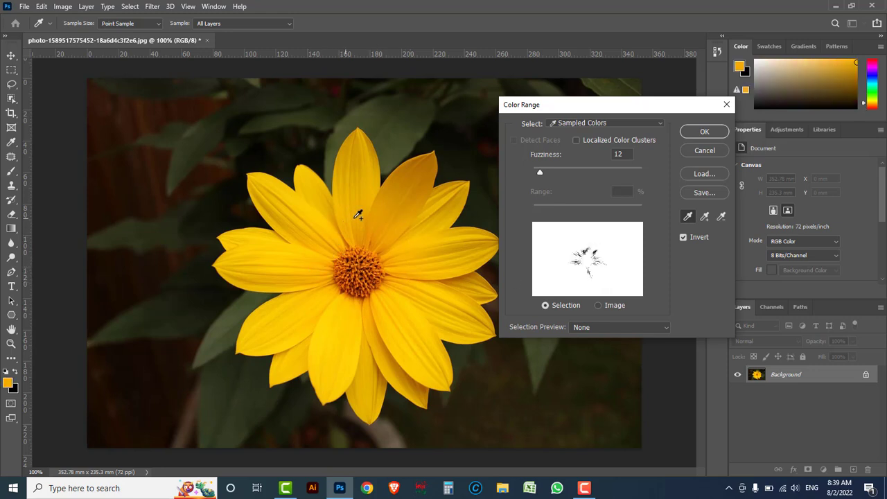
left_click(384, 219)
left_click(416, 248)
left_click(418, 283)
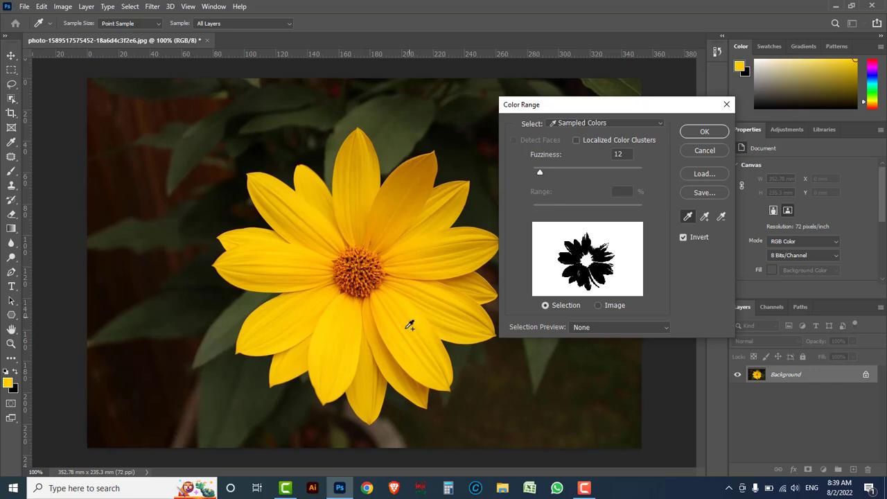
left_click(312, 283)
left_click(362, 281)
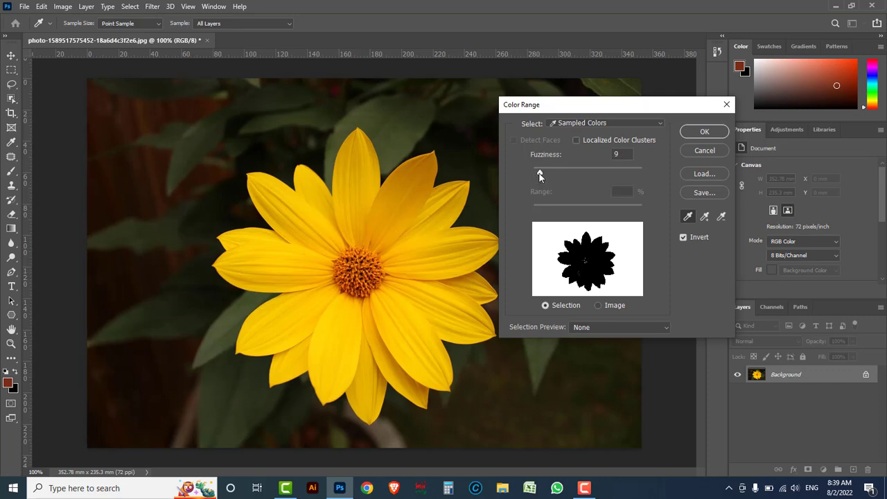
- Set Color Range fuzziness to 16 and confirm the inverted selection
left_click_drag(548, 174, 561, 174)
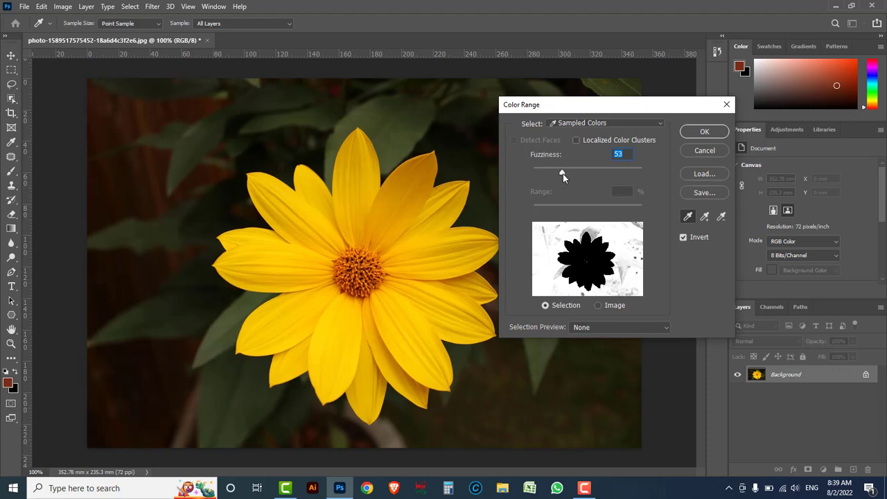
left_click_drag(564, 173, 545, 177)
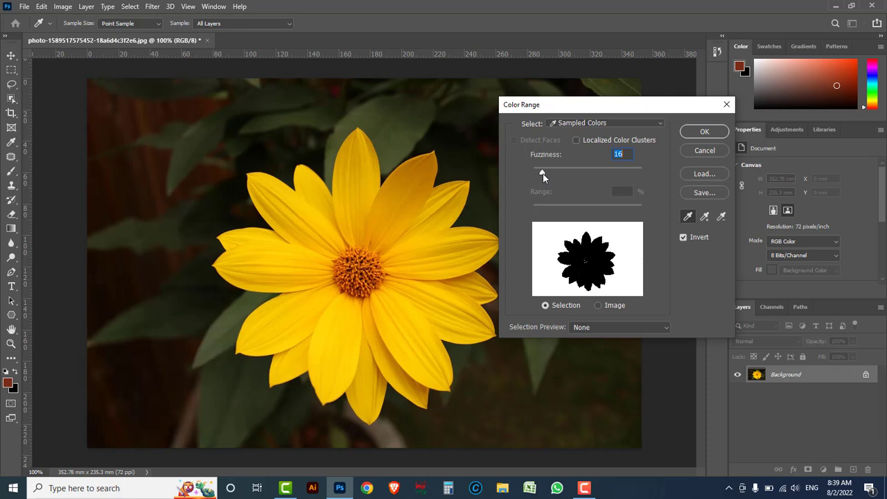
left_click(699, 133)
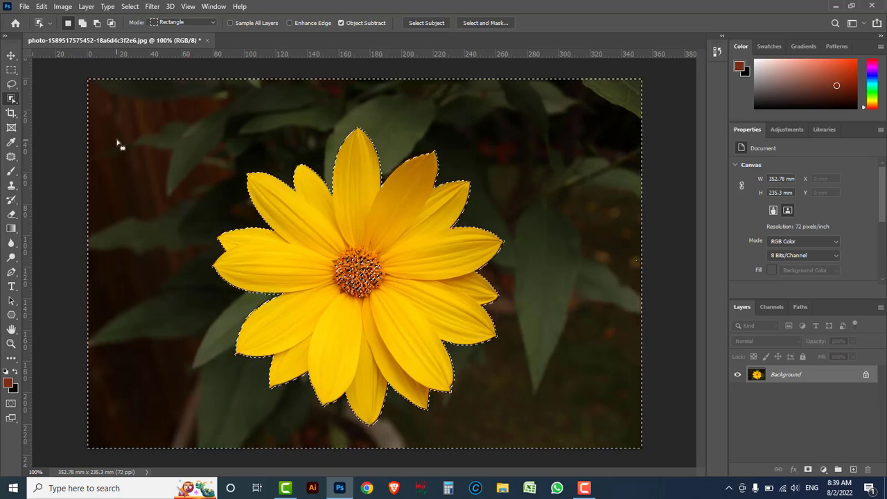
- Invert the selection to the flower, then back to the background
left_click(131, 8)
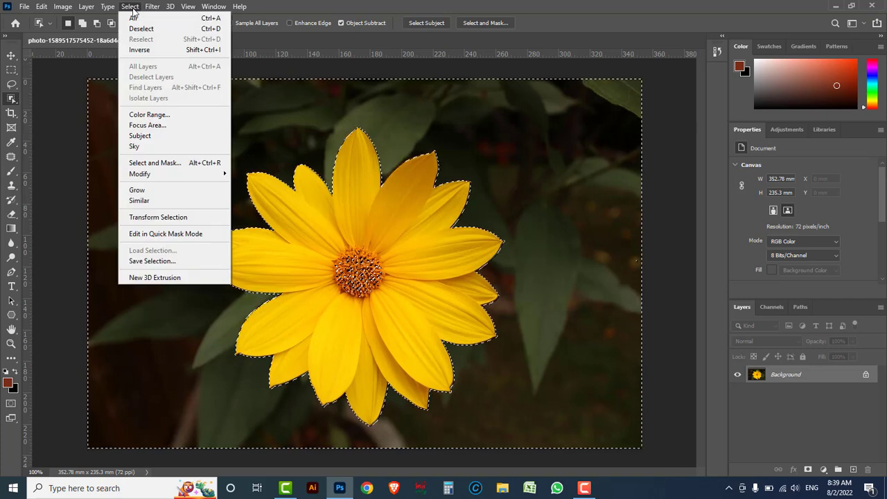
left_click(138, 50)
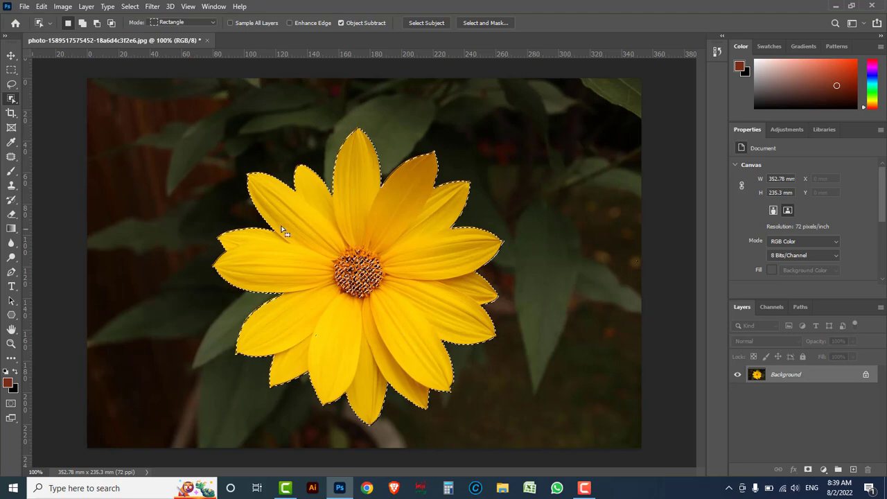
left_click(132, 9)
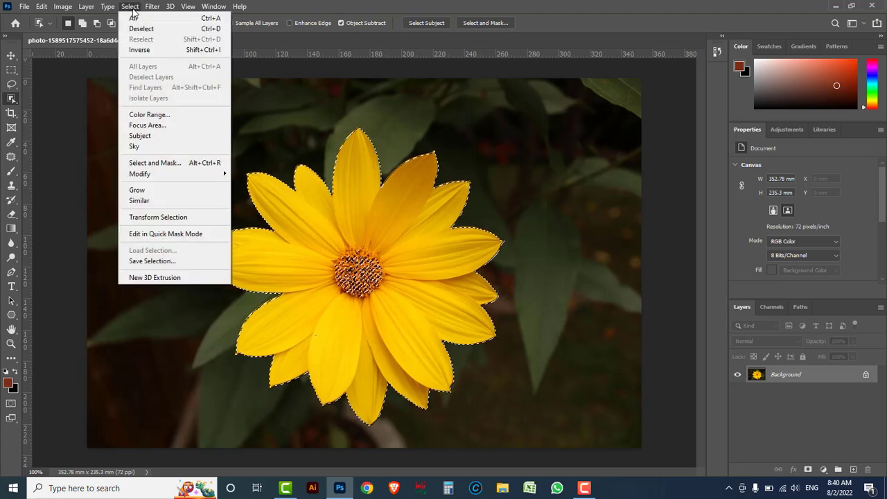
left_click(138, 50)
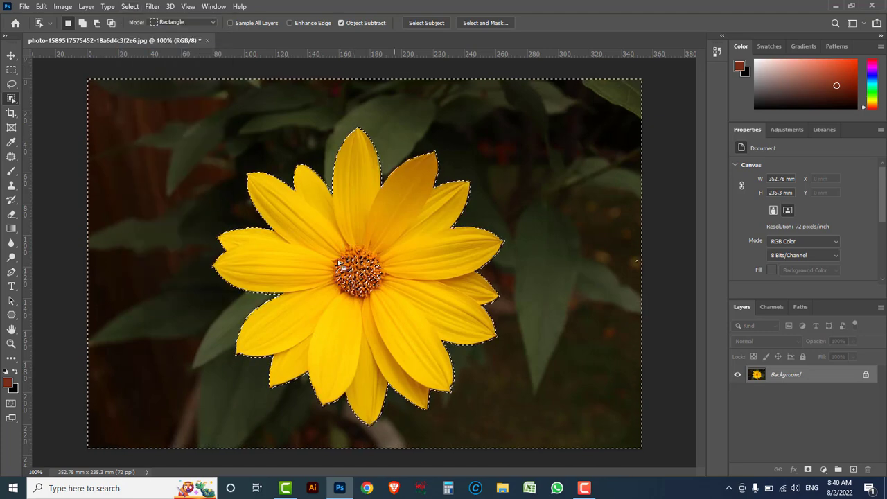
- Draw a freehand Lasso selection across the petals, then invert it to cover the flower
left_click(11, 84)
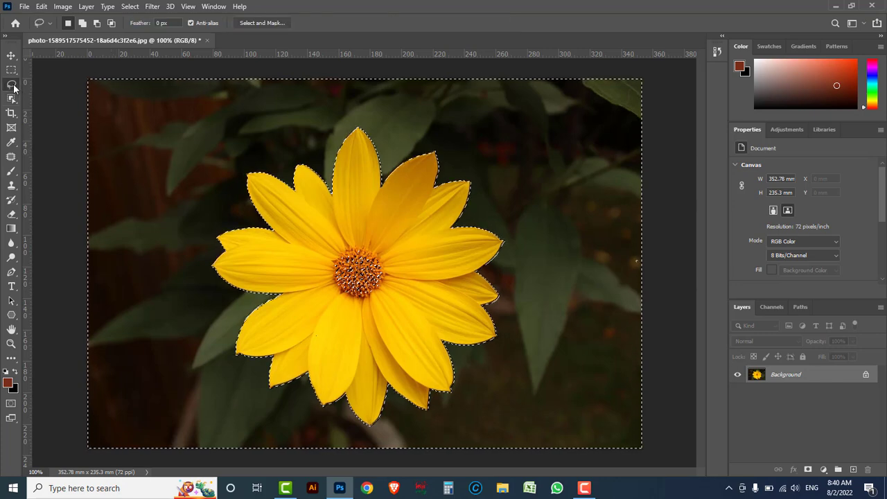
right_click(11, 84)
left_click(59, 85)
mouse_move(384, 240)
left_mouse_down()
mouse_move(309, 242)
mouse_move(402, 257)
left_mouse_up()
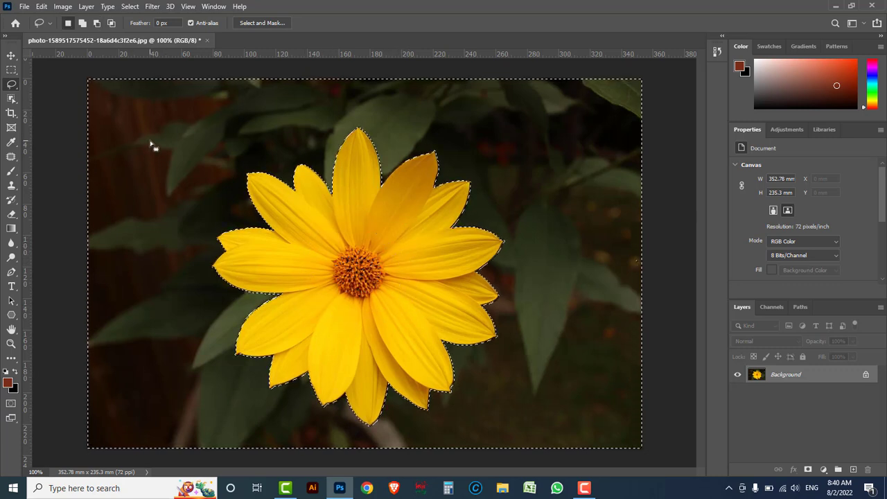
left_click(129, 6)
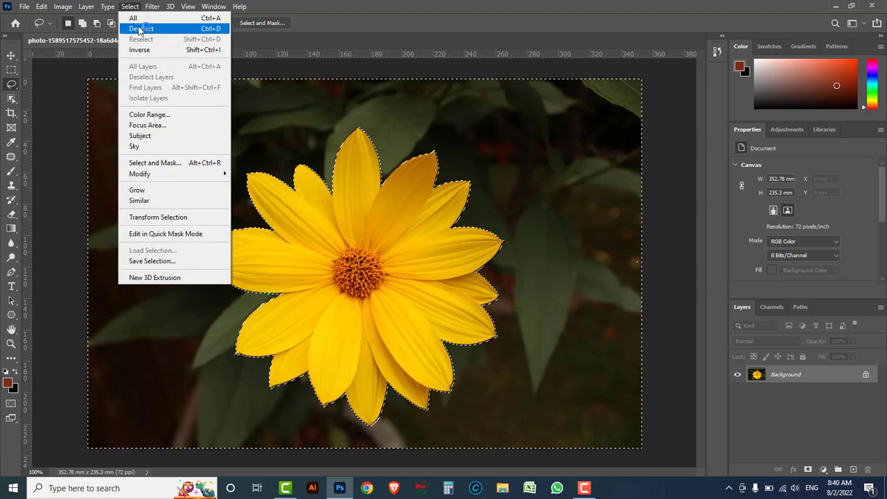
left_click(141, 50)
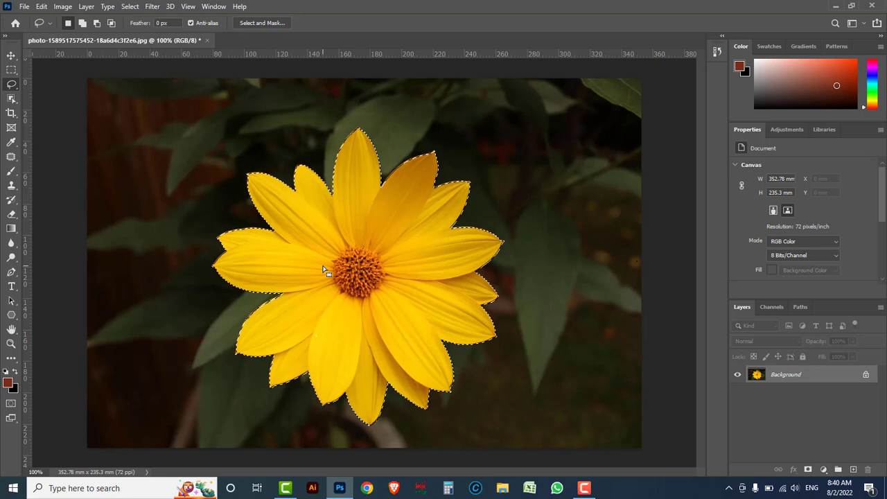
left_click(63, 6)
mouse_move(79, 34)
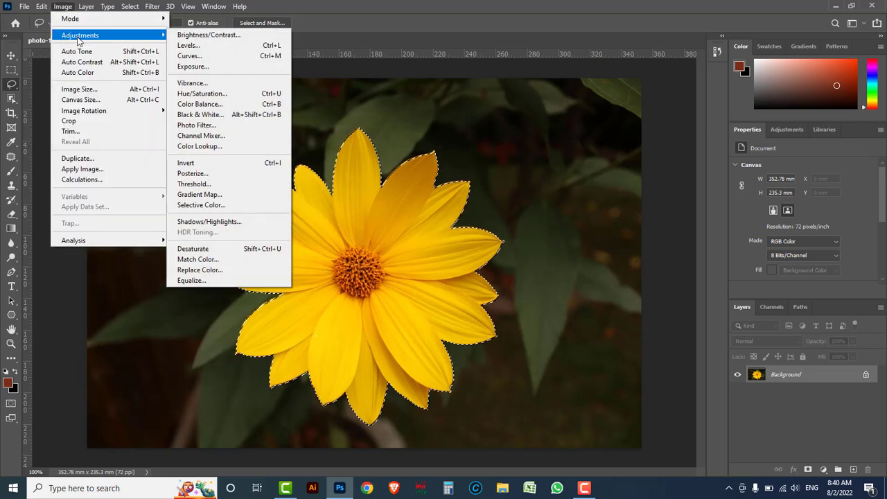
- Colorize the flower blue with Hue/Saturation set to Hue 239, Saturation 51, Lightness +7
left_click(207, 94)
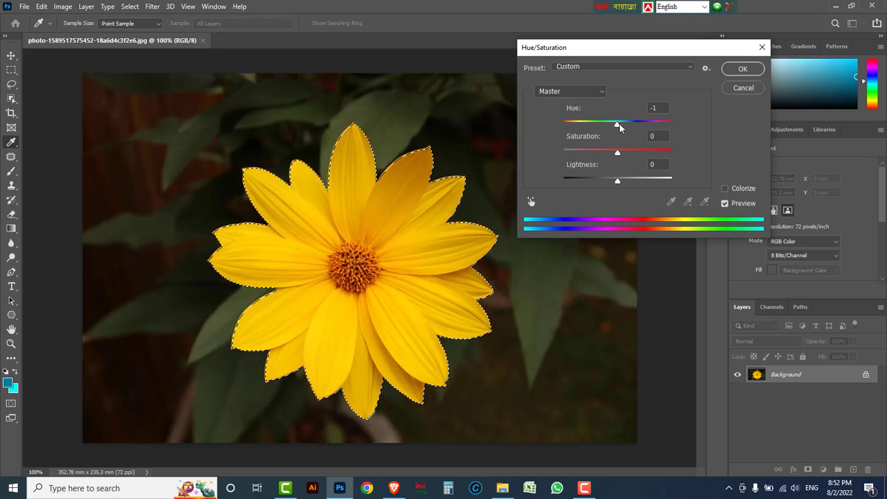
mouse_move(619, 122)
left_mouse_down()
mouse_move(663, 127)
mouse_move(569, 130)
mouse_move(618, 133)
left_mouse_up()
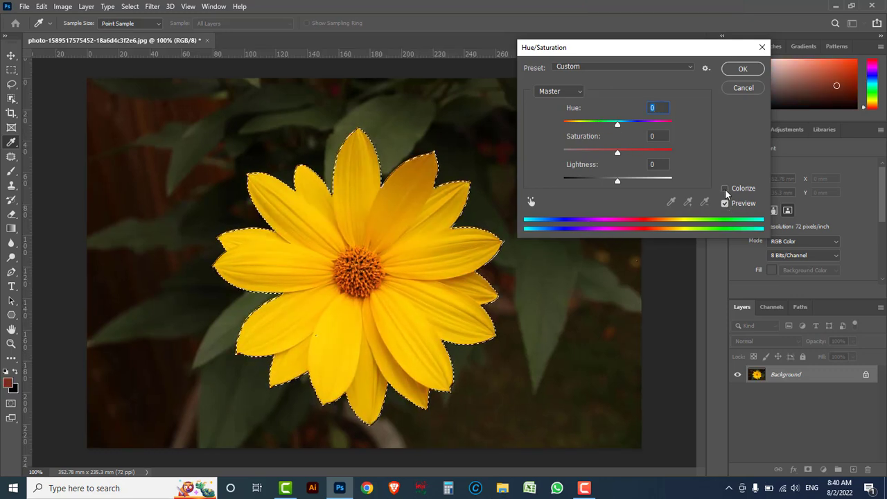
left_click(724, 189)
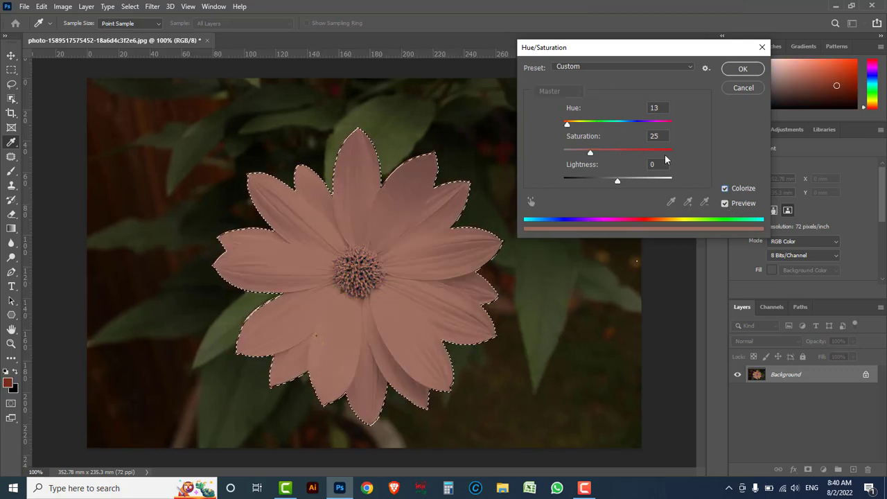
mouse_move(567, 123)
left_mouse_down()
mouse_move(673, 131)
mouse_move(570, 125)
mouse_move(637, 130)
left_mouse_up()
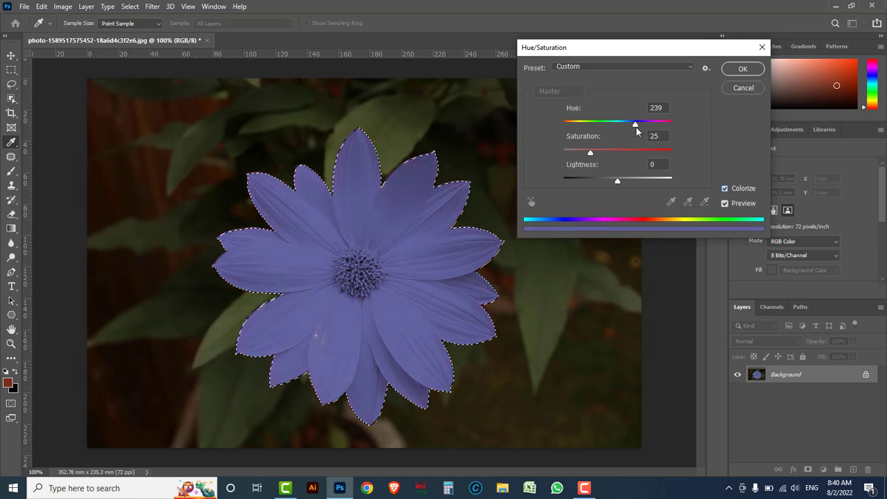
mouse_move(590, 152)
left_mouse_down()
mouse_move(618, 155)
mouse_move(608, 183)
mouse_move(622, 186)
left_mouse_up()
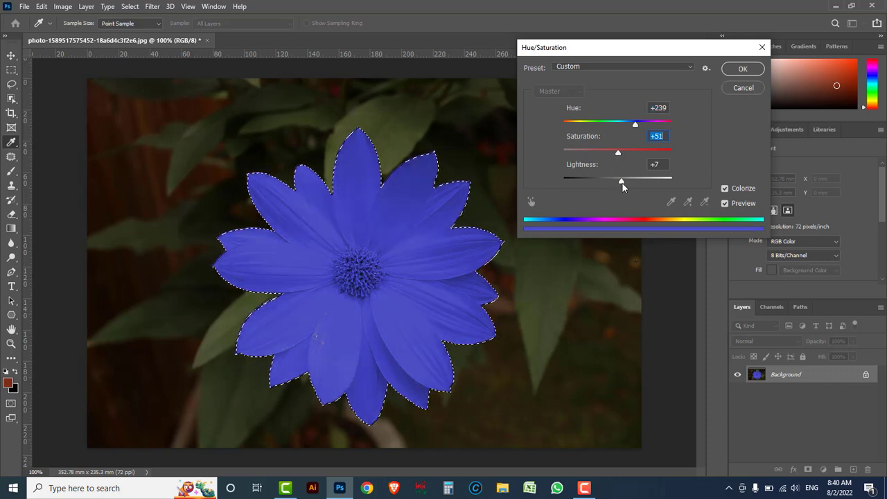
left_click(739, 69)
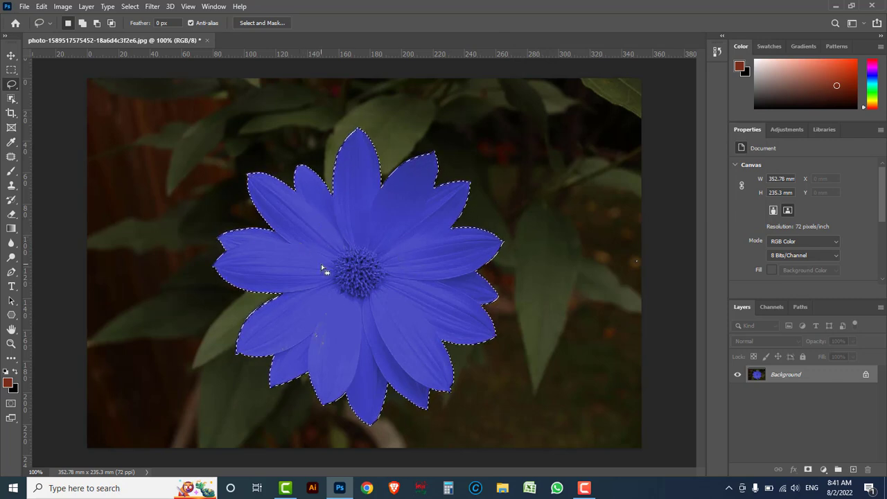
- In the Camera Raw Filter, raise Texture and Clarity to +28
left_click(151, 7)
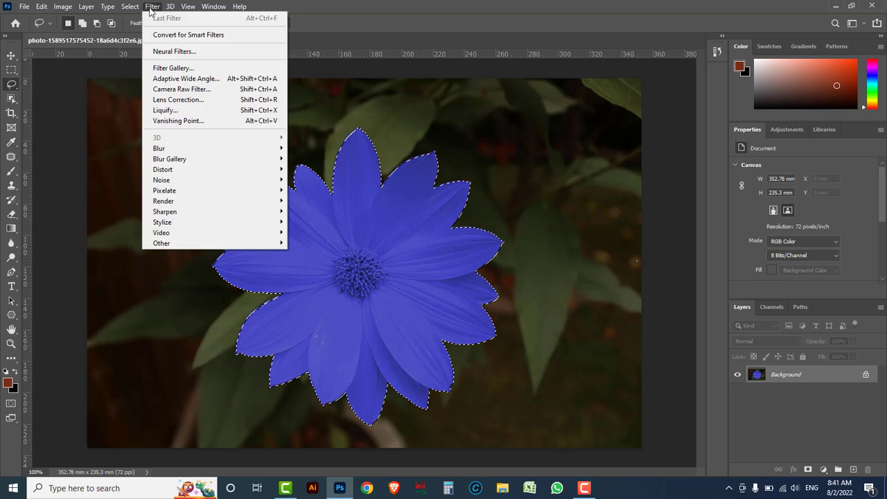
left_click(166, 89)
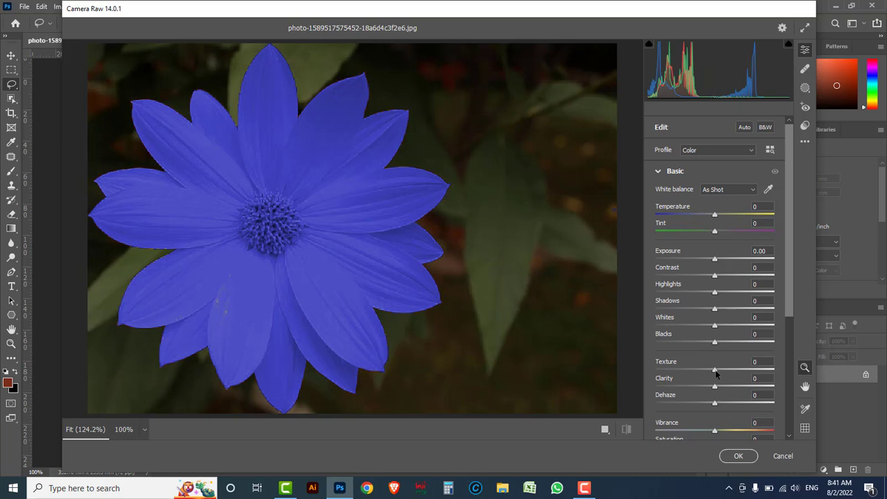
left_click_drag(716, 374, 730, 375)
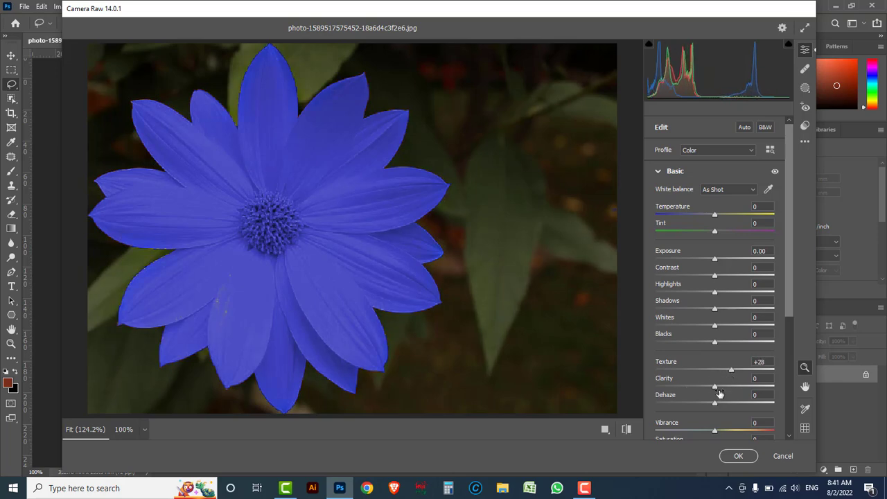
left_click_drag(719, 389, 732, 390)
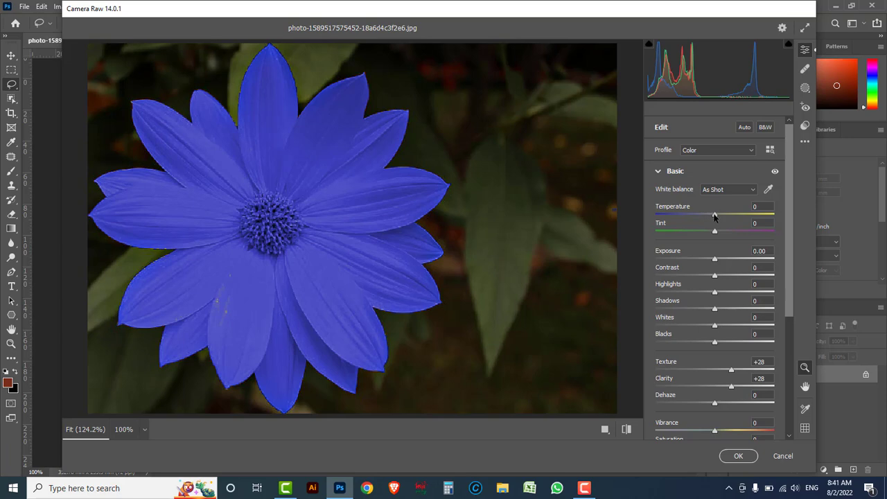
- Set Temperature to -13 and Tint to -53, compare before/after, and apply
mouse_move(714, 216)
left_mouse_down()
mouse_move(699, 217)
mouse_move(702, 232)
mouse_move(681, 233)
left_mouse_up()
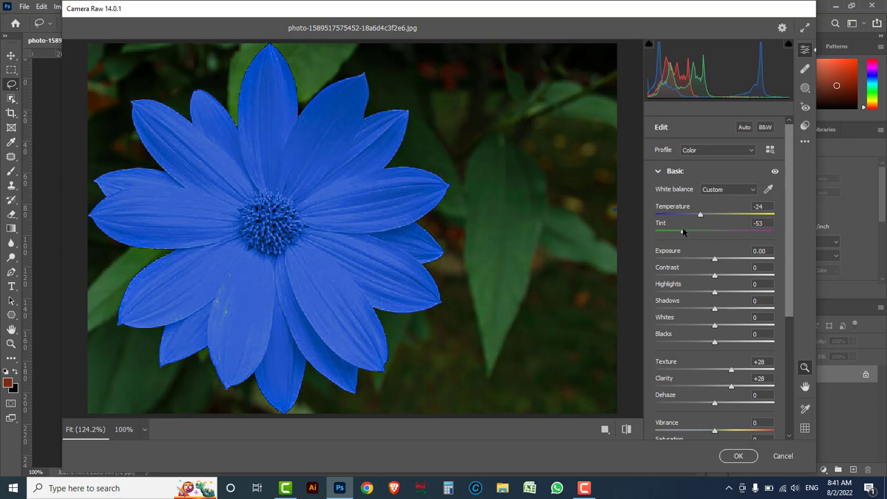
left_click_drag(682, 232, 689, 219)
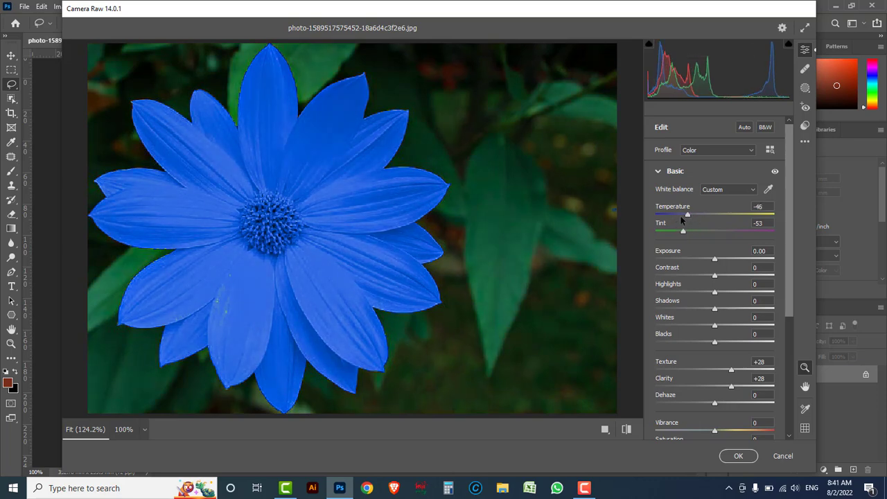
left_click_drag(693, 216, 705, 216)
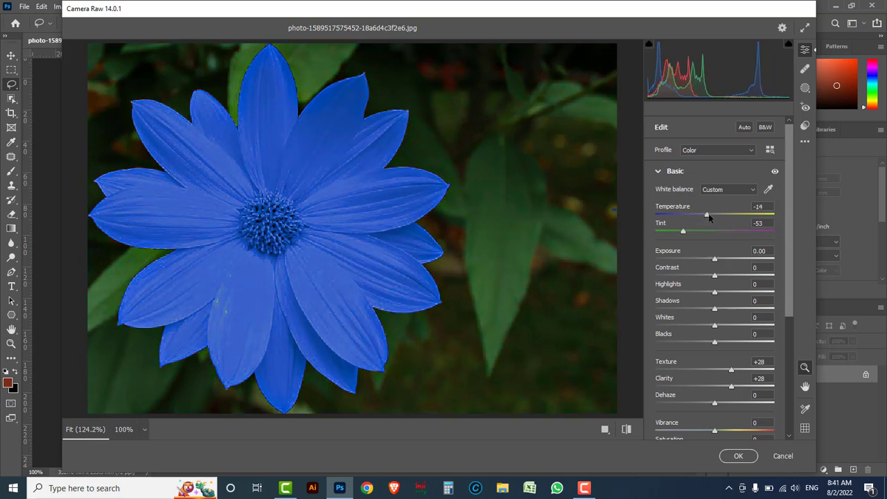
left_click_drag(708, 216, 708, 217)
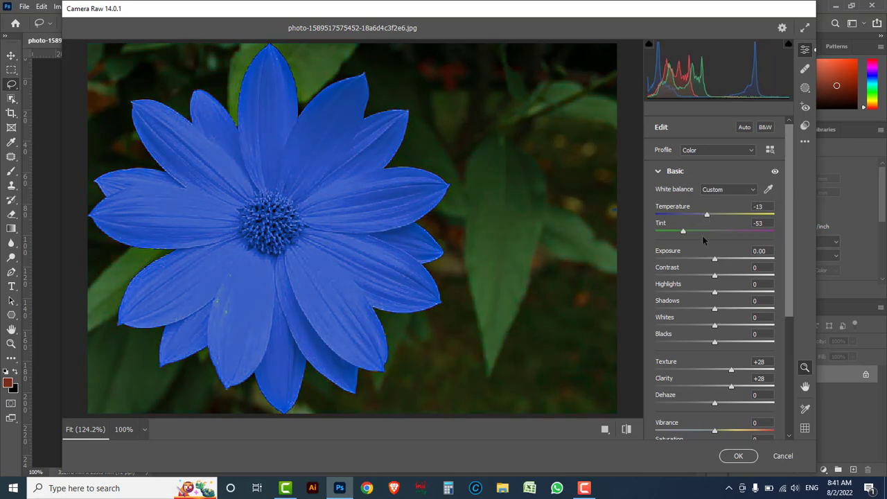
left_click(626, 429)
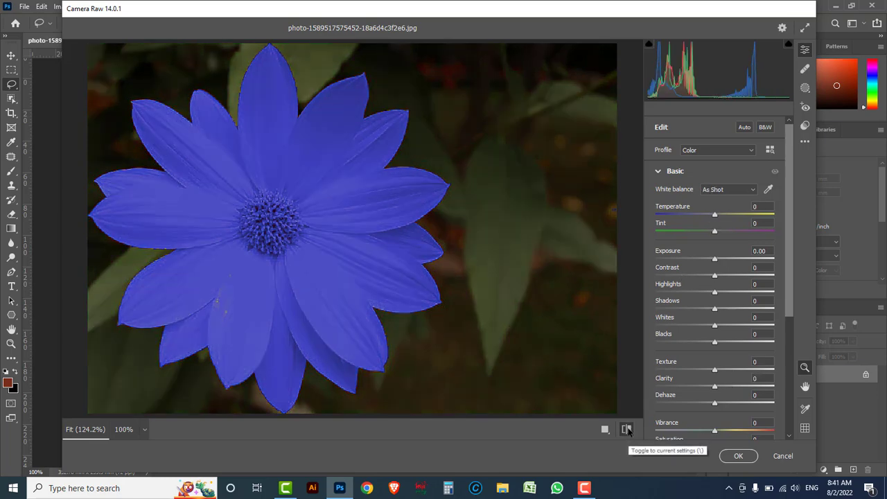
left_click(626, 429)
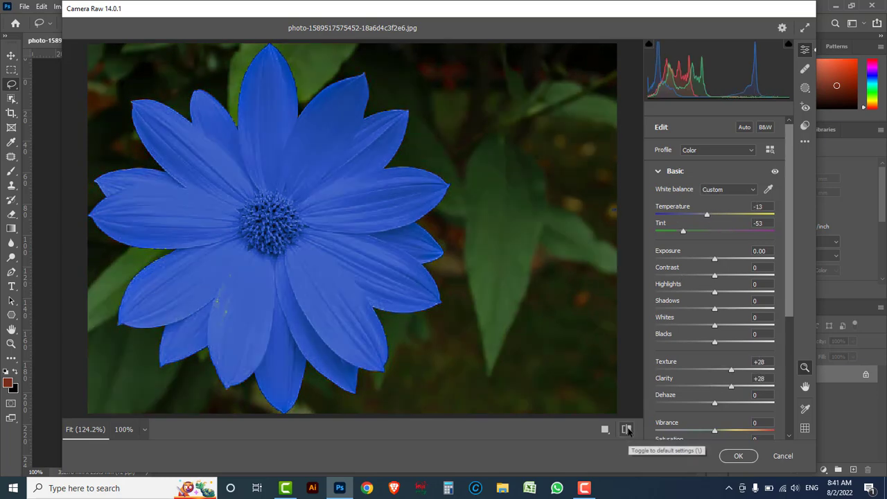
left_click(738, 457)
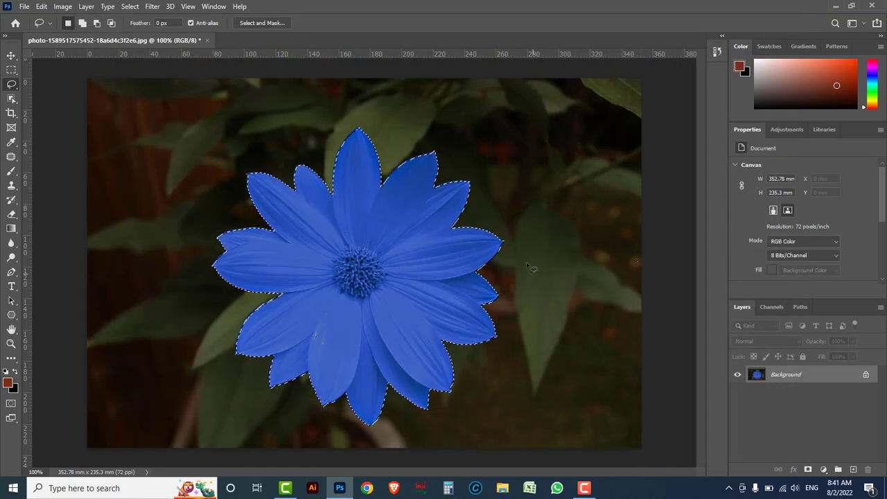
- Clear the active selection around the blue flower with Select > Deselect
left_click(129, 6)
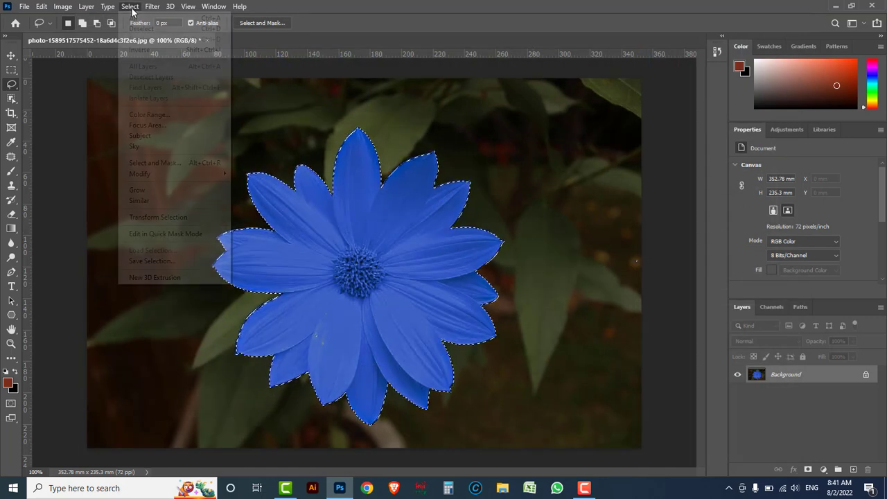
left_click(137, 30)
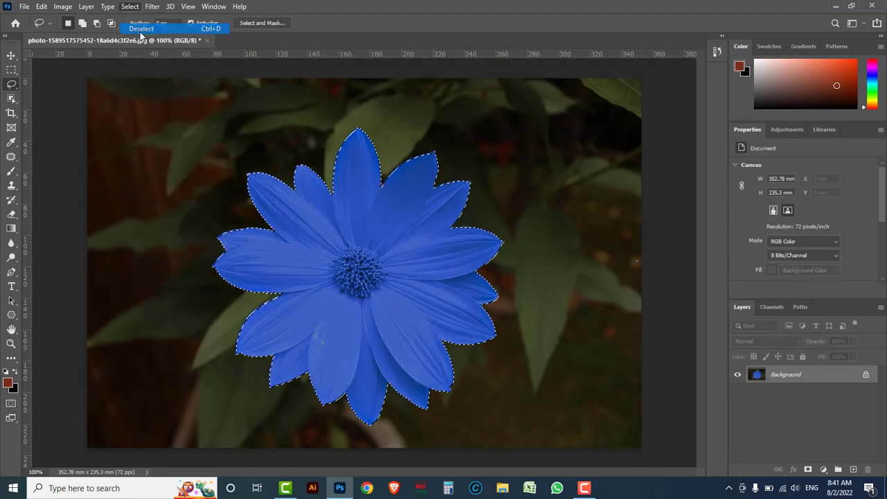